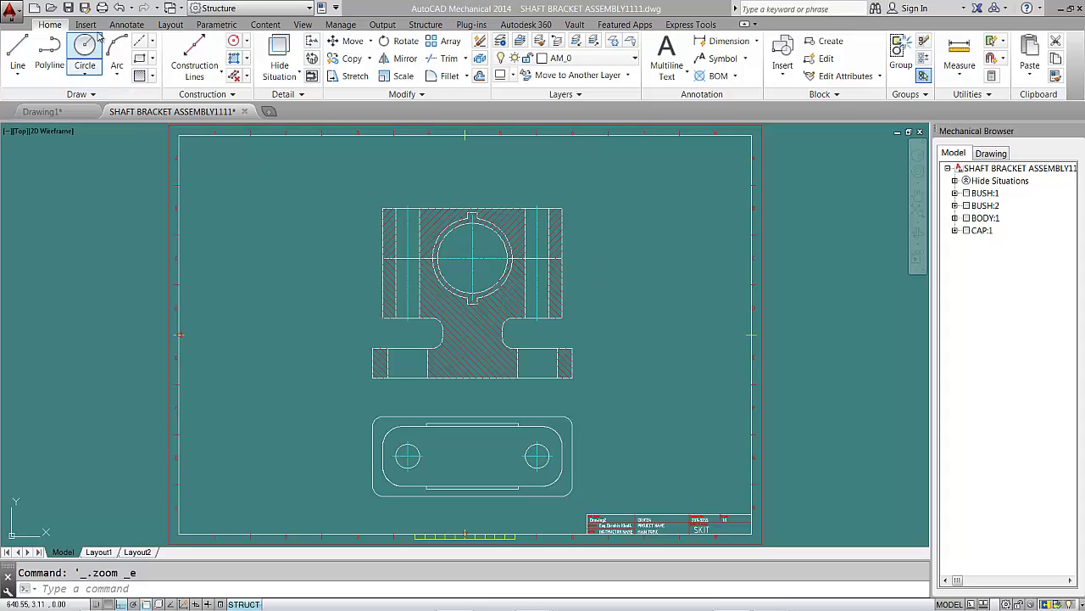
- Begin a Screw Connection using the ISO 4014: 1999 hex-head bolt in its Front view
{"action": "left_click", "coordinate": [266, 26]}
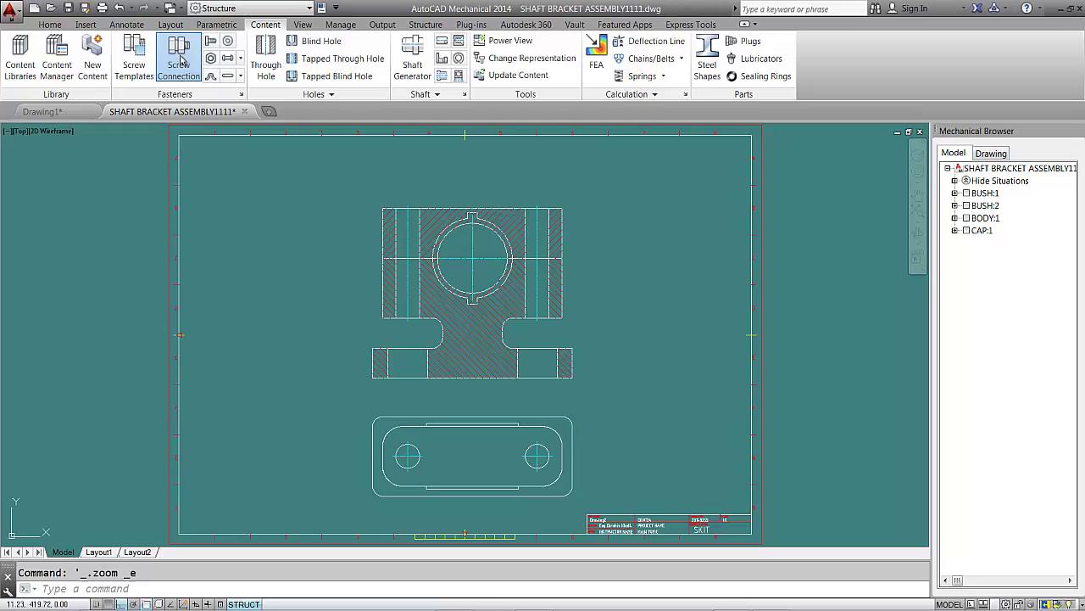
{"action": "left_click", "coordinate": [179, 58]}
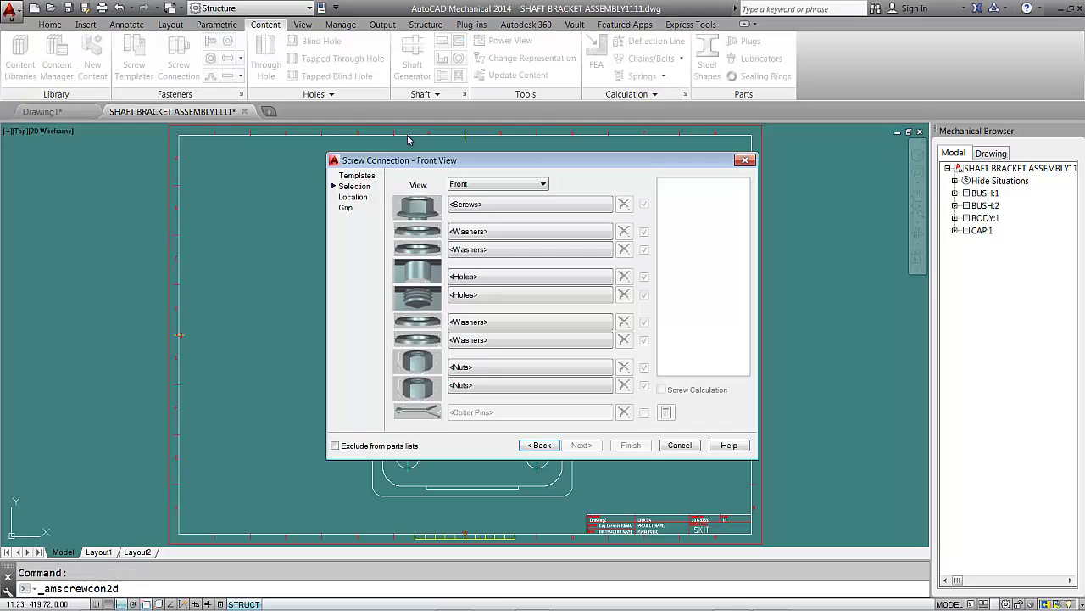
{"action": "left_click", "coordinate": [495, 203]}
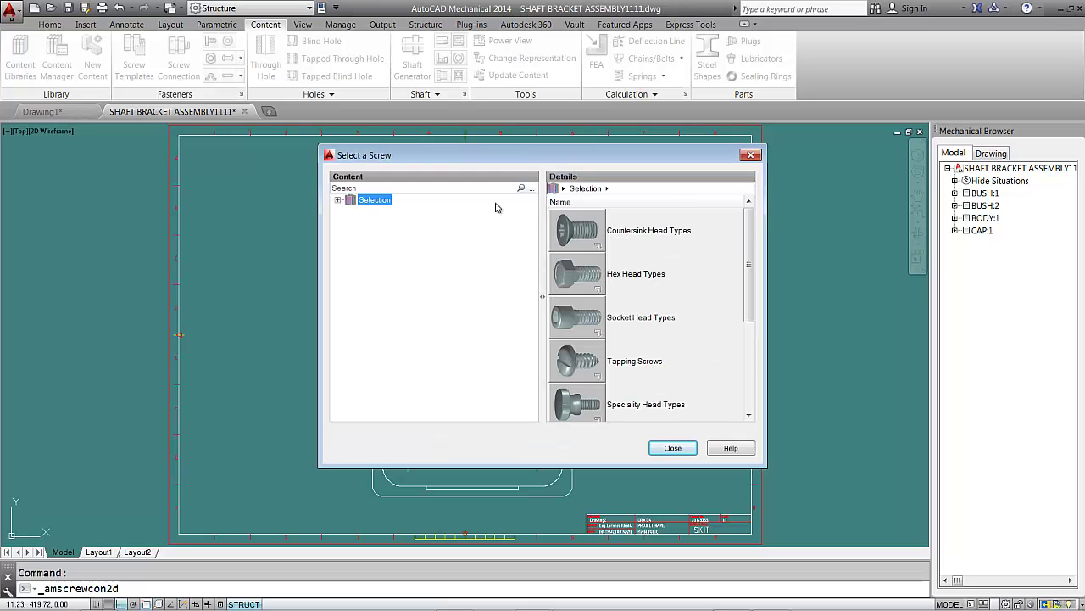
{"action": "double_click", "coordinate": [574, 281]}
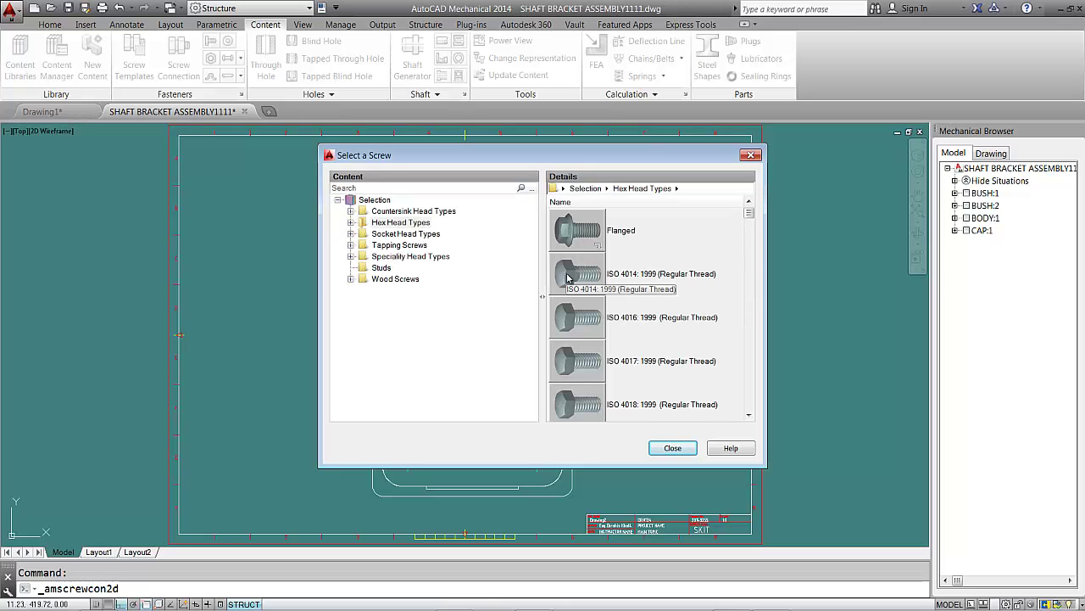
{"action": "double_click", "coordinate": [568, 279]}
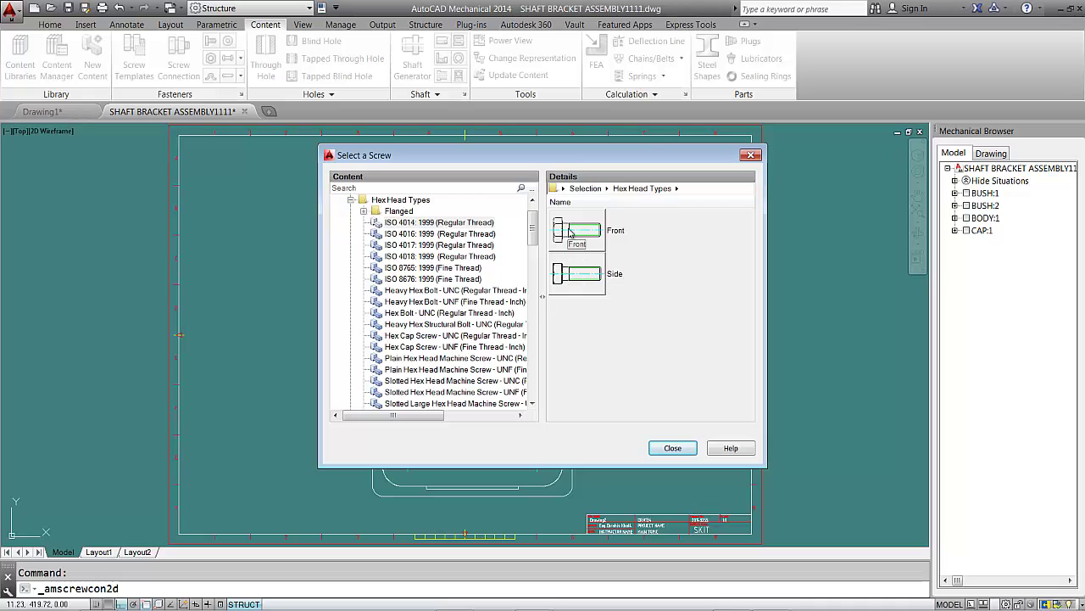
{"action": "double_click", "coordinate": [569, 233]}
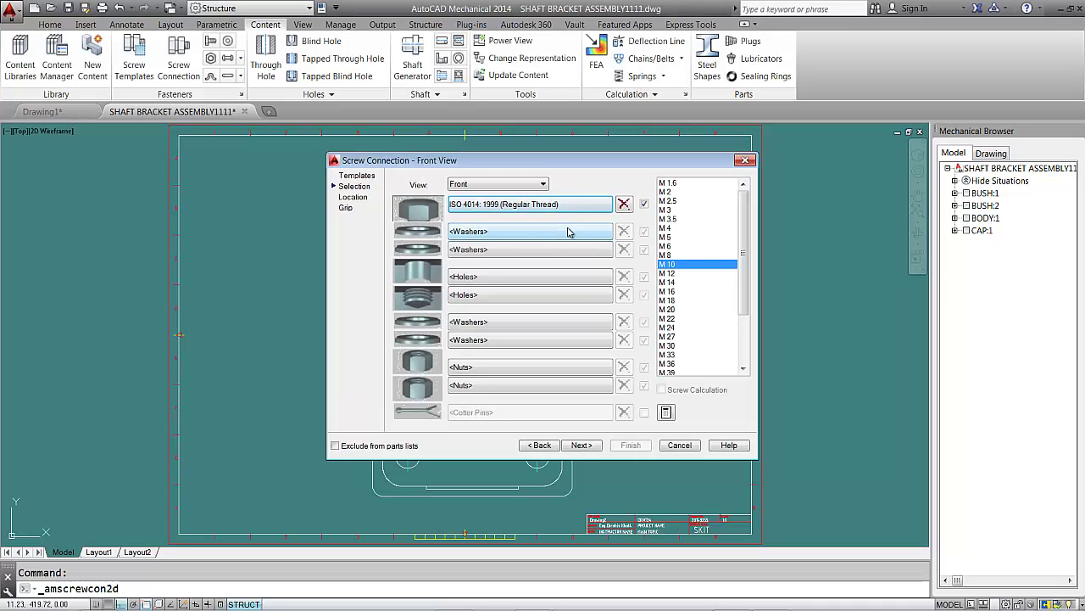
- Set the bolt size to M 24 and add an ISO 7091 plain washer below the holes
{"action": "left_click", "coordinate": [672, 329]}
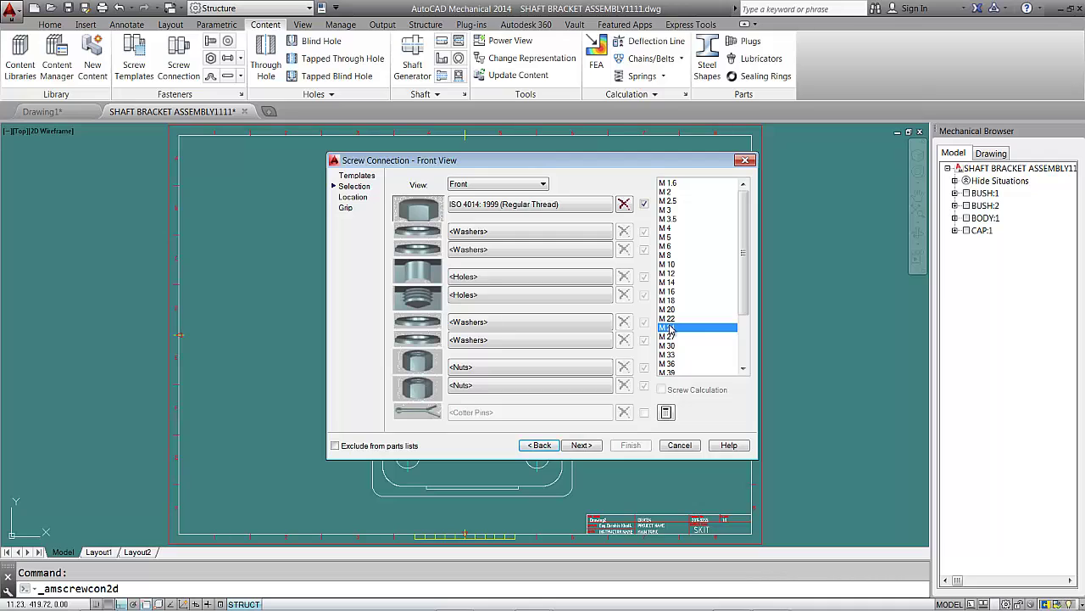
{"action": "left_click", "coordinate": [553, 326]}
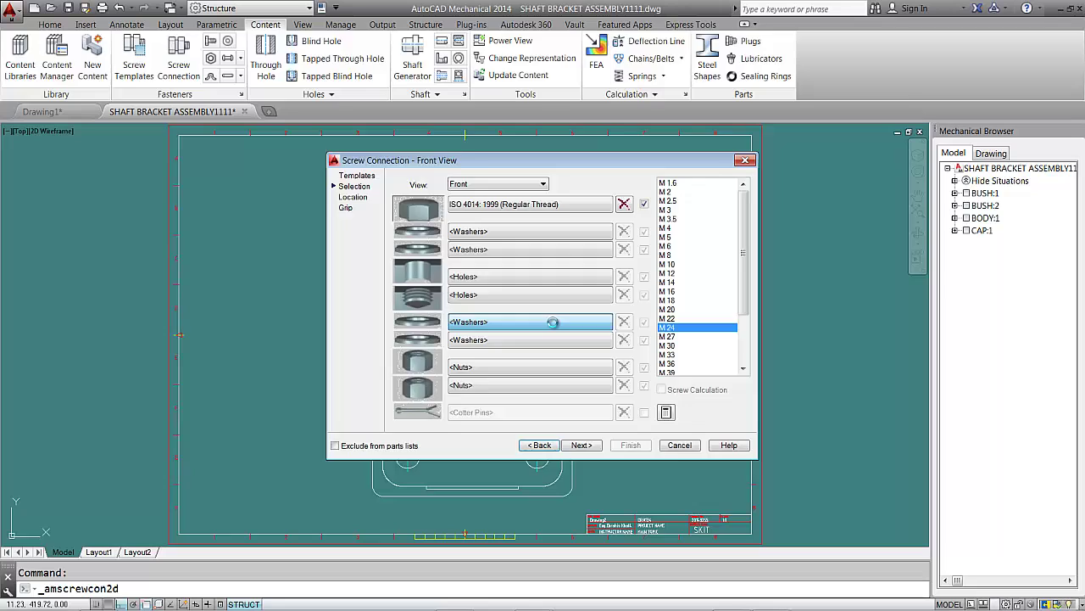
{"action": "left_click", "coordinate": [592, 232]}
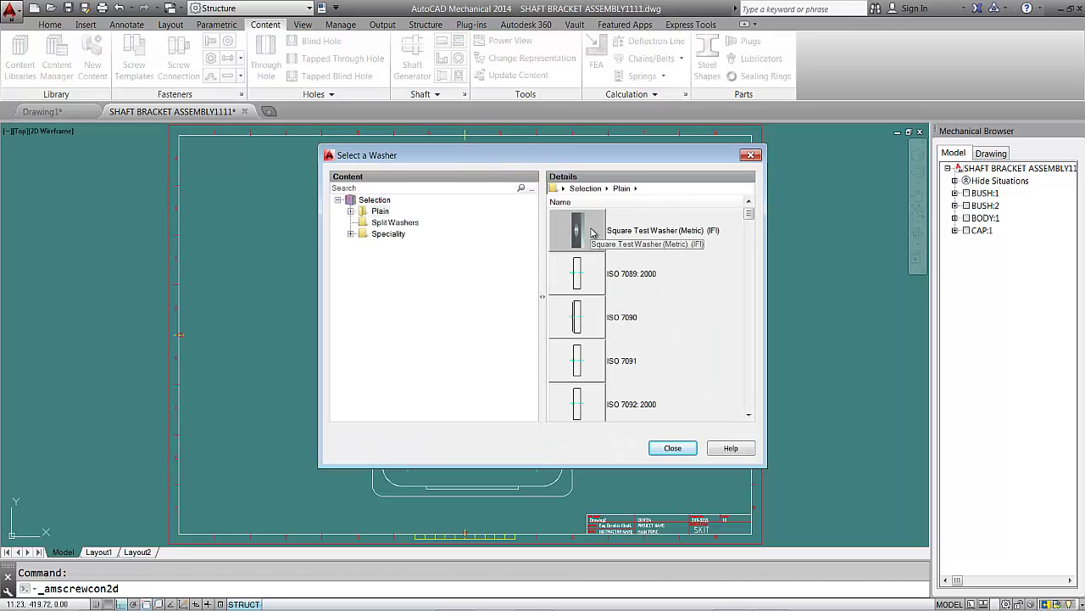
{"action": "left_click", "coordinate": [591, 363]}
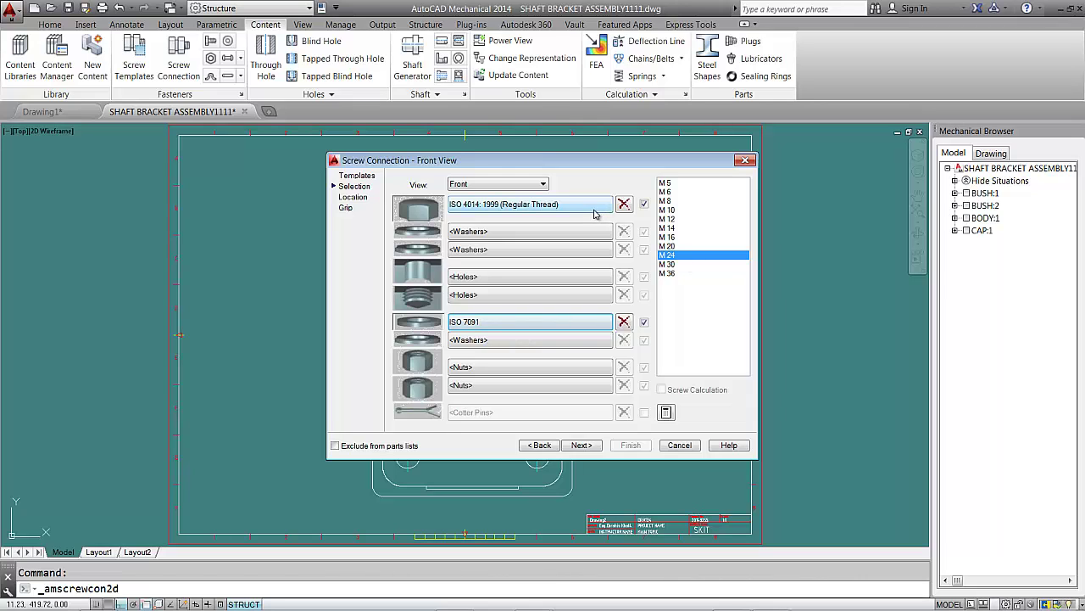
- Finish the fastener stack with an ISO 4032: 1999 regular-thread hex nut in Front view
{"action": "left_click", "coordinate": [545, 367]}
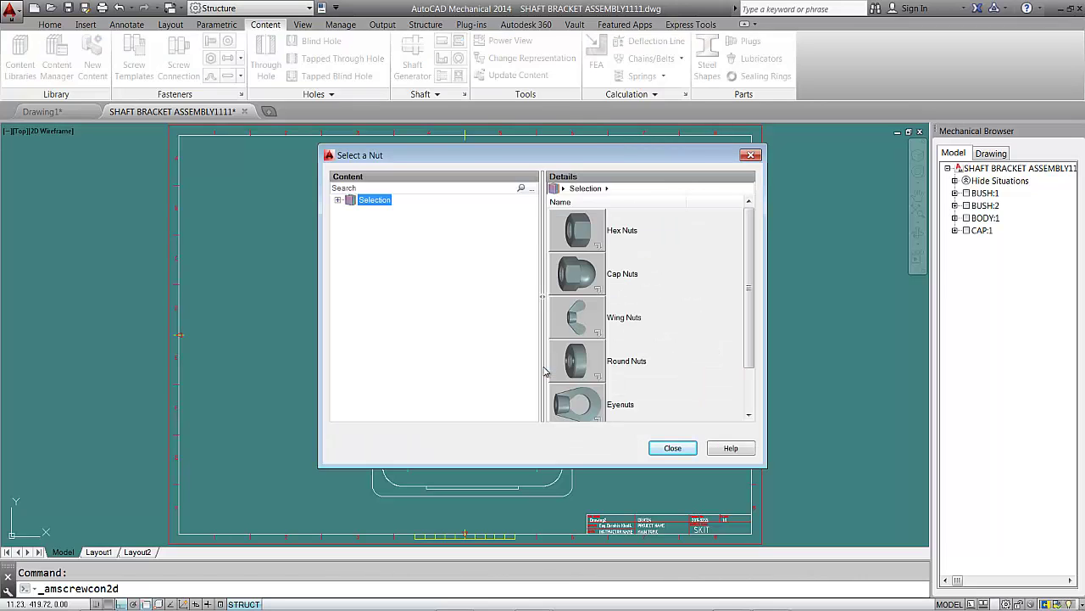
{"action": "double_click", "coordinate": [582, 231]}
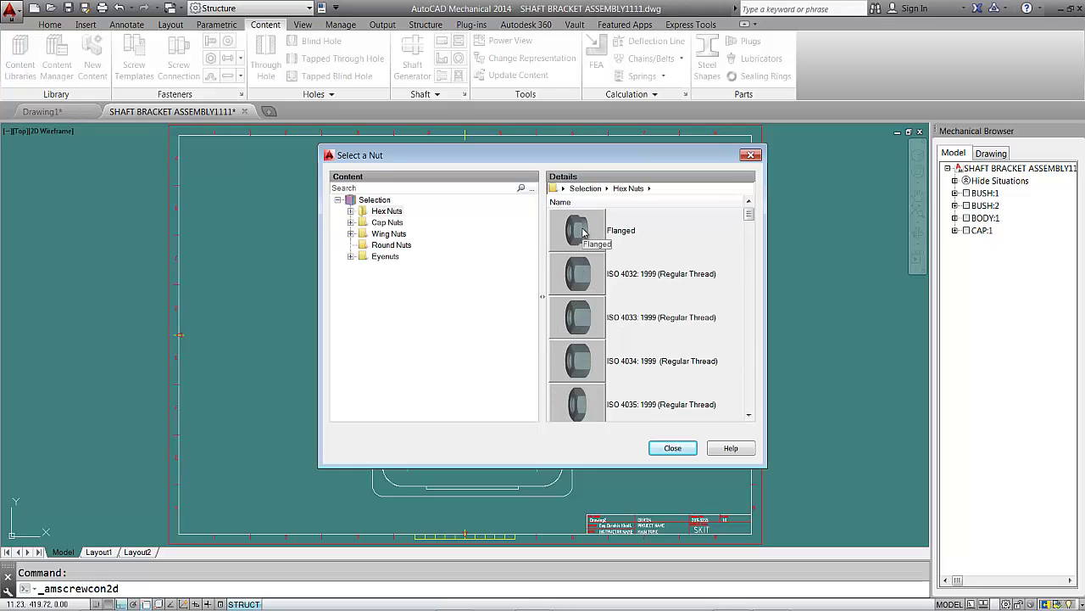
{"action": "double_click", "coordinate": [581, 276]}
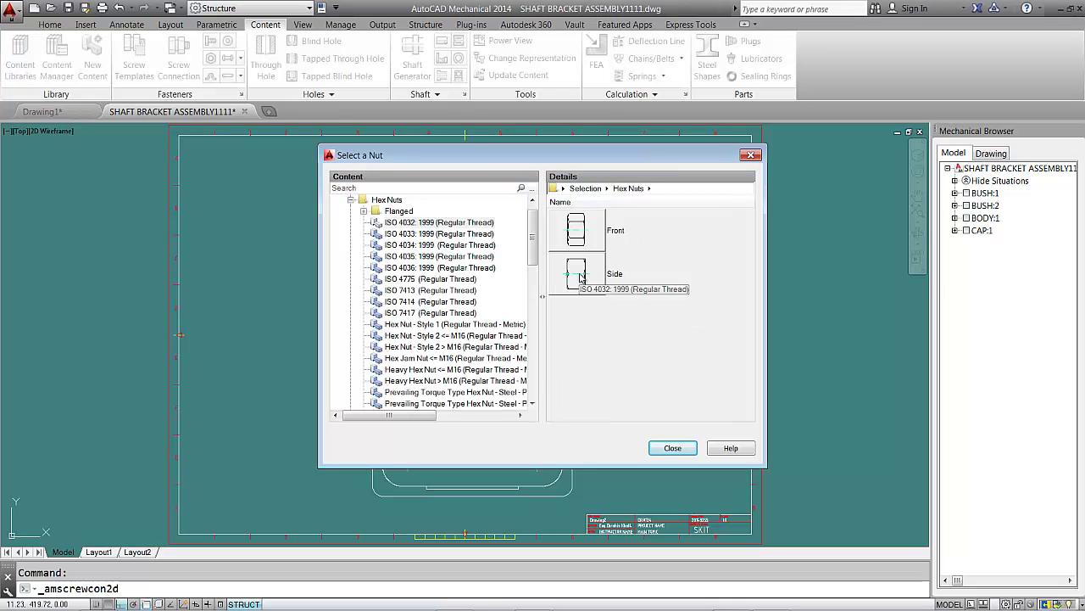
{"action": "left_click", "coordinate": [585, 230]}
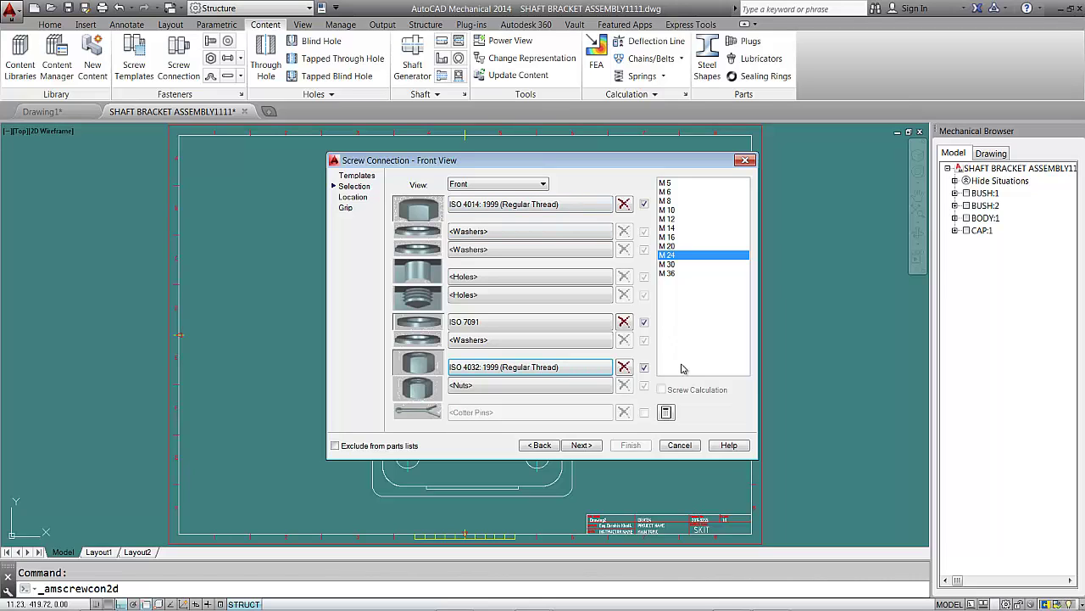
- Insert the connection from the bracket's right notch up to its top edge (90°, grip length 110)
{"action": "left_click", "coordinate": [583, 445]}
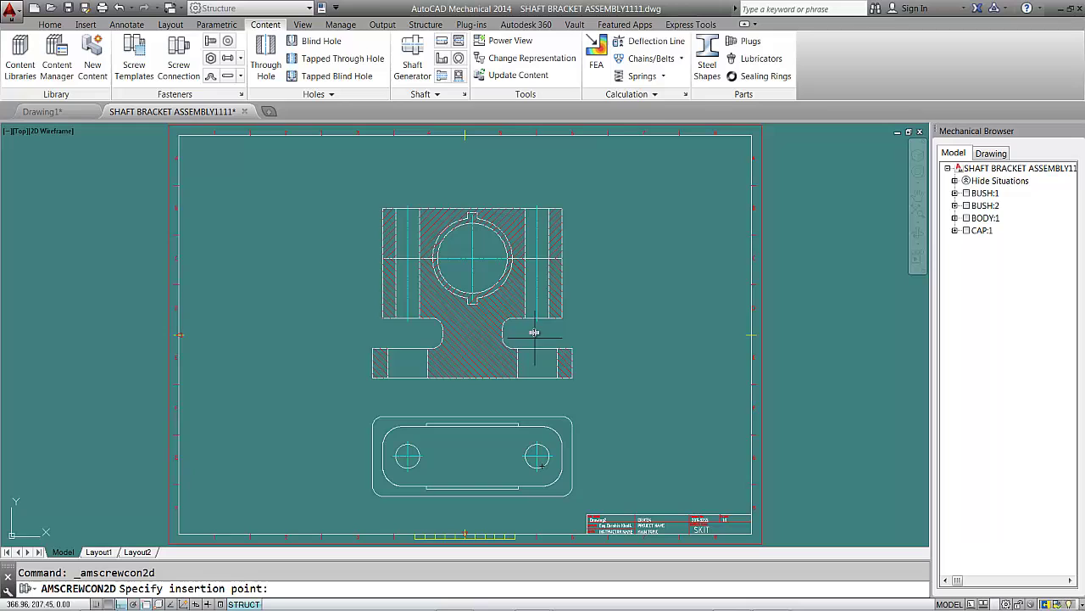
{"action": "scroll", "coordinate": [537, 322], "scroll_direction": "up", "scroll_amount": 5}
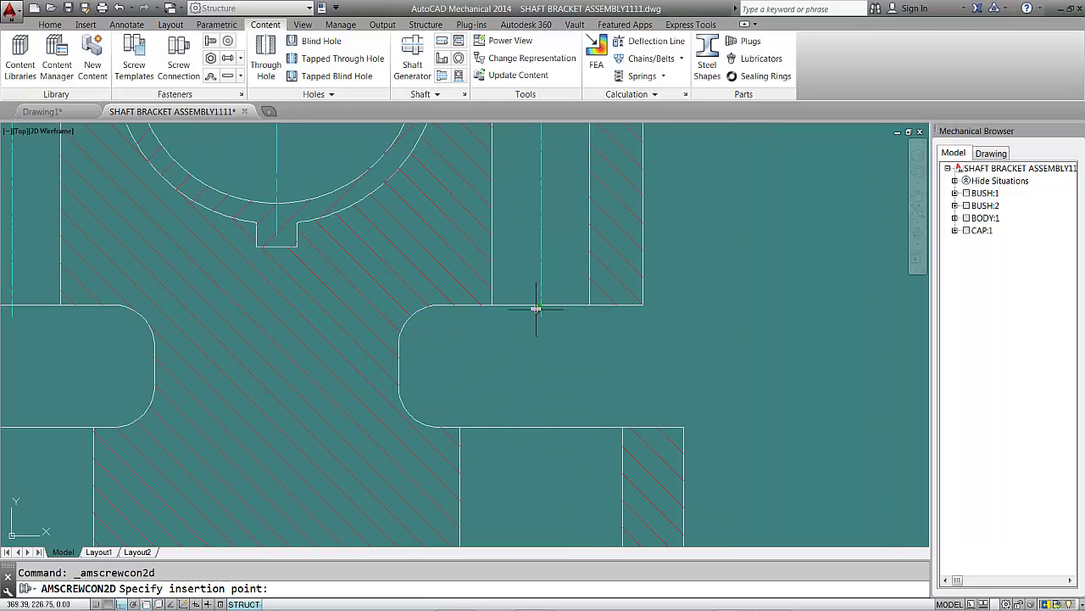
{"action": "left_click", "coordinate": [541, 304]}
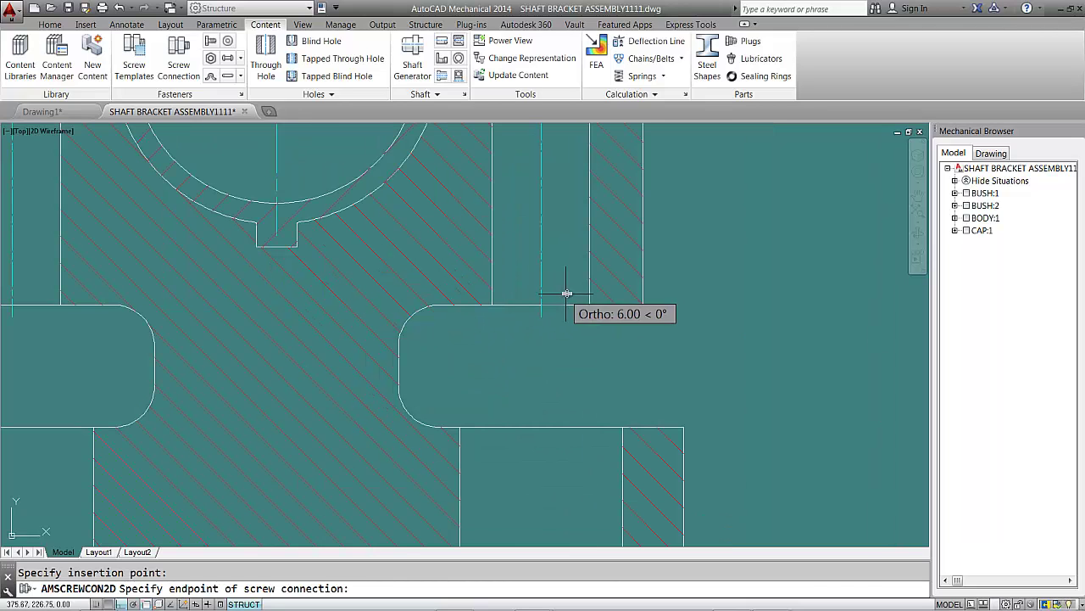
{"action": "scroll", "coordinate": [566, 288], "scroll_direction": "down", "scroll_amount": 4}
{"action": "scroll", "coordinate": [565, 431], "scroll_direction": "up", "scroll_amount": 2}
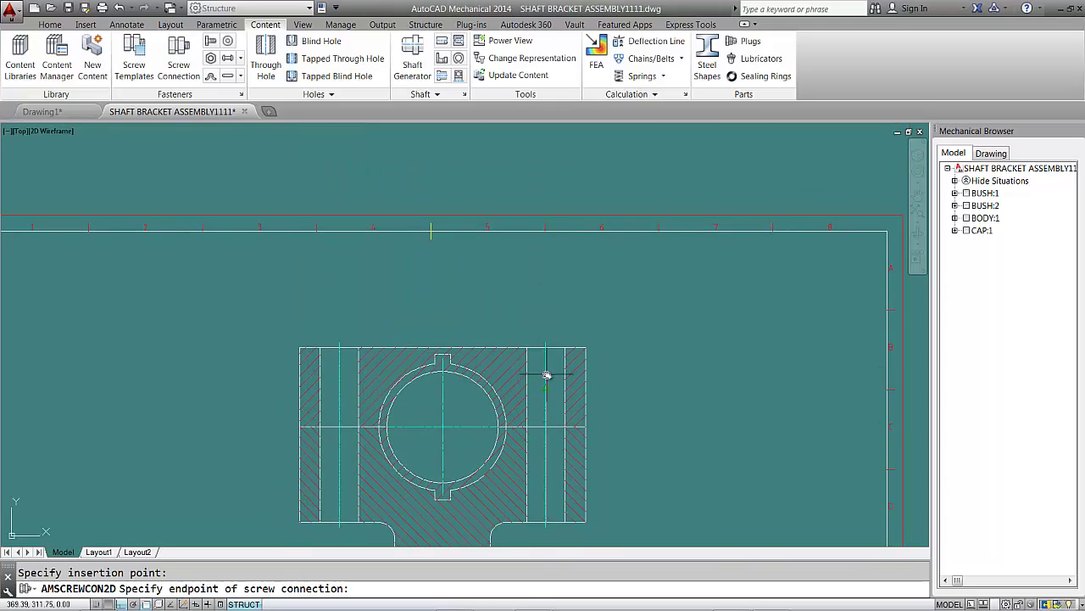
{"action": "scroll", "coordinate": [547, 357], "scroll_direction": "up", "scroll_amount": 2}
{"action": "left_click", "coordinate": [548, 338]}
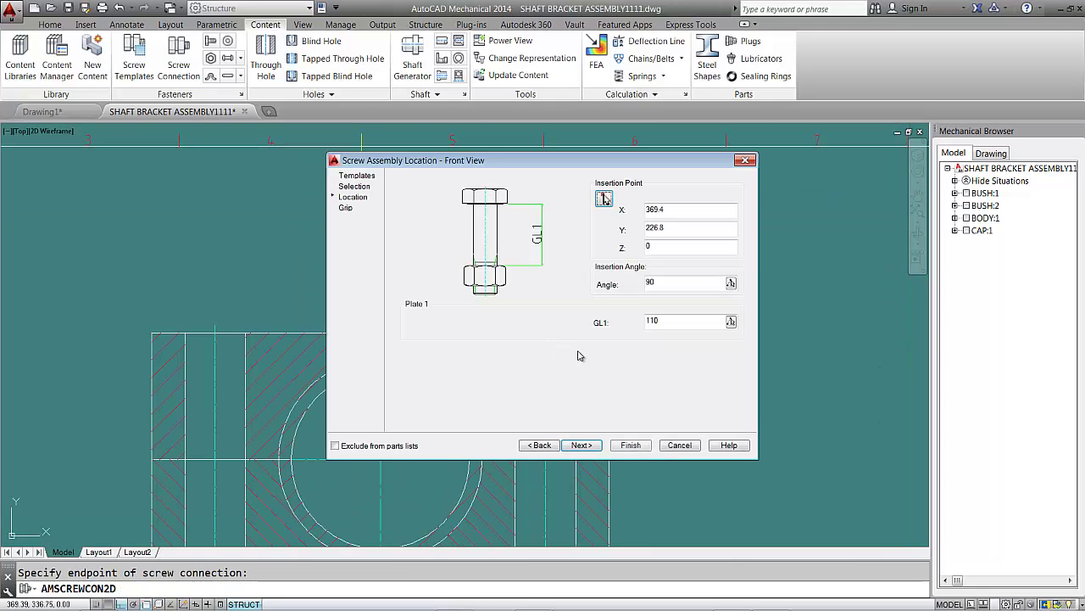
{"action": "left_click", "coordinate": [582, 445]}
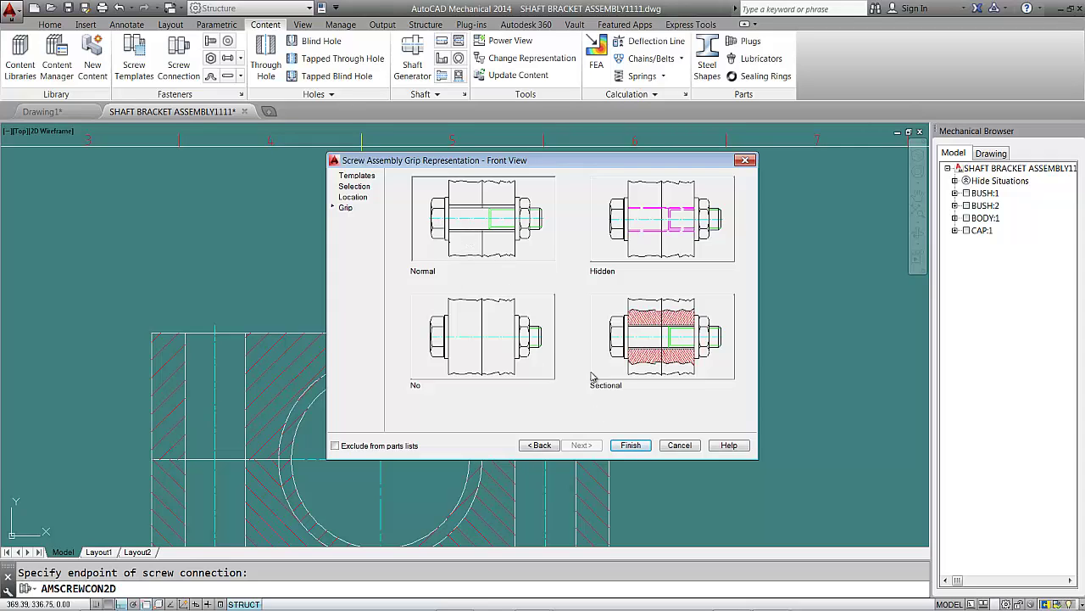
{"action": "left_click", "coordinate": [631, 446]}
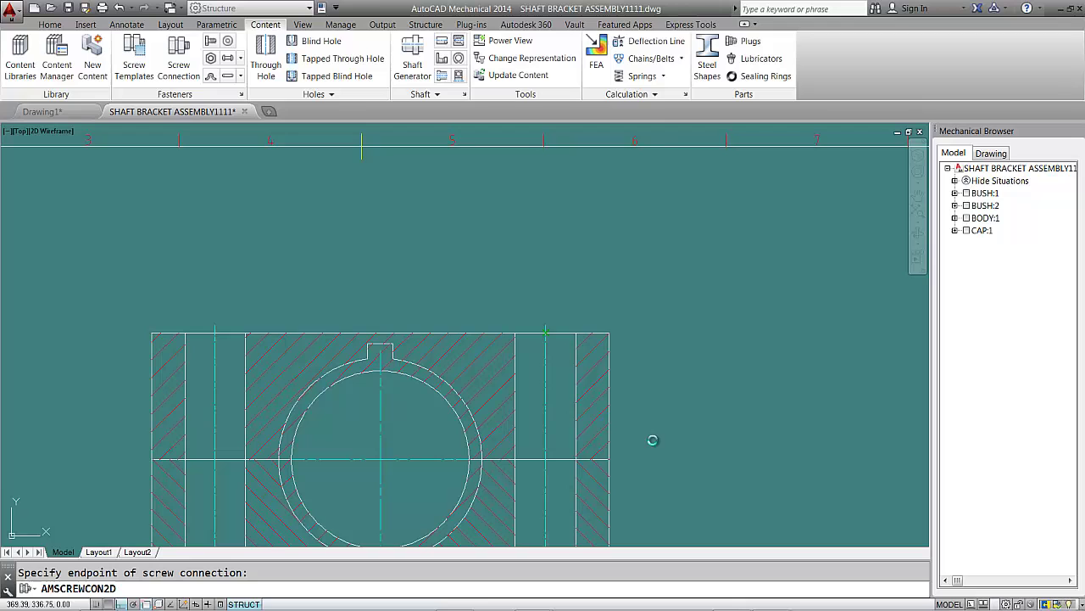
- Zoom out and pan until the bracket and its new M24 bolt connection are centred
{"action": "scroll", "coordinate": [688, 392], "scroll_direction": "down", "scroll_amount": 2}
{"action": "middle_click_drag", "start_coordinate": [688, 393], "coordinate": [672, 315]}
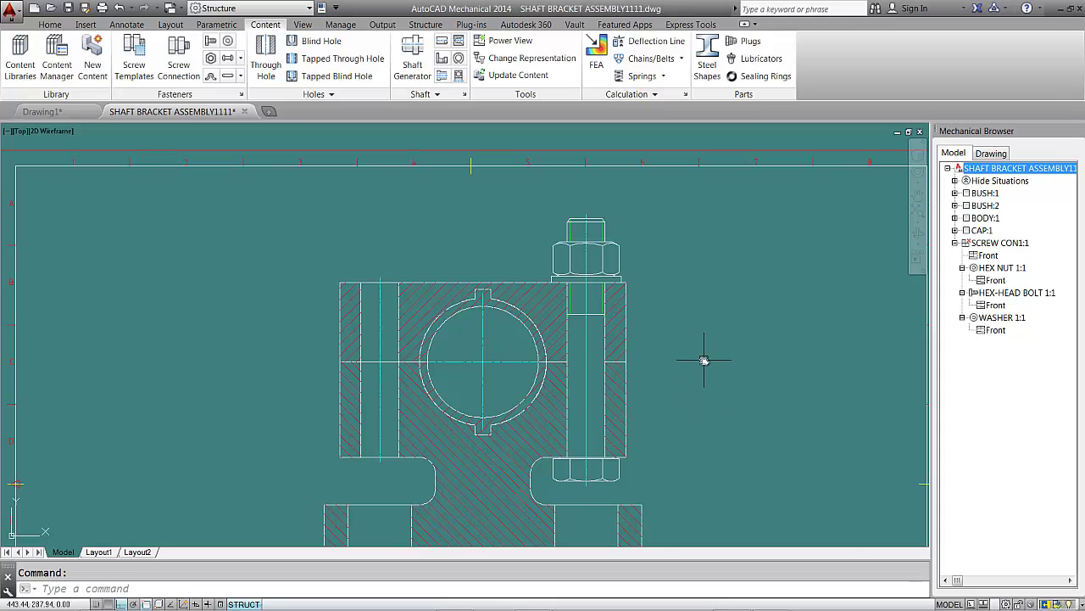
{"action": "scroll", "coordinate": [704, 360], "scroll_direction": "down", "scroll_amount": 4}
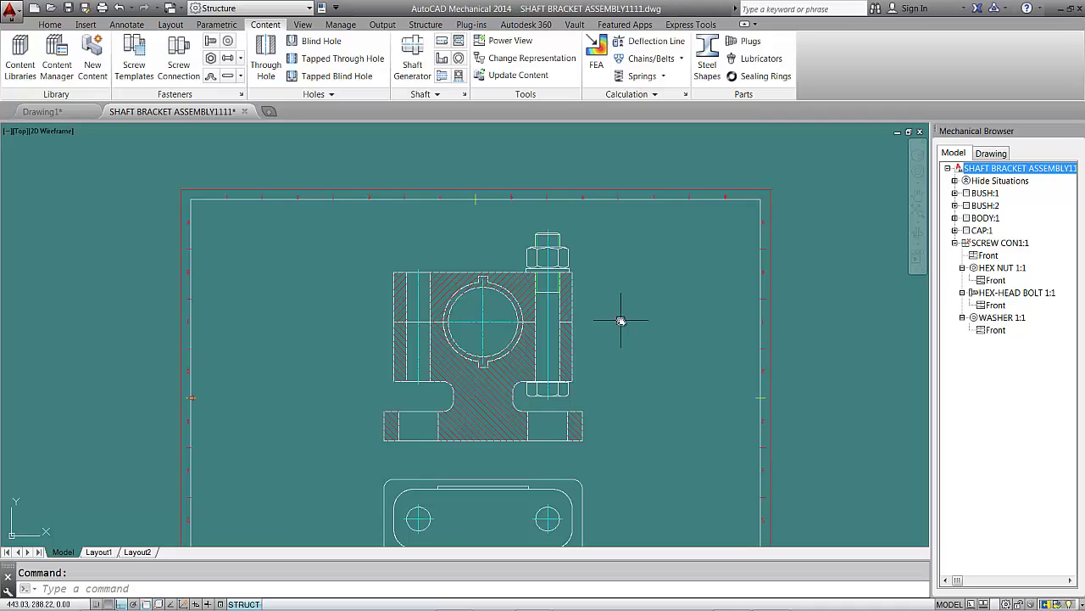
{"action": "middle_click_drag", "start_coordinate": [621, 321], "coordinate": [620, 297]}
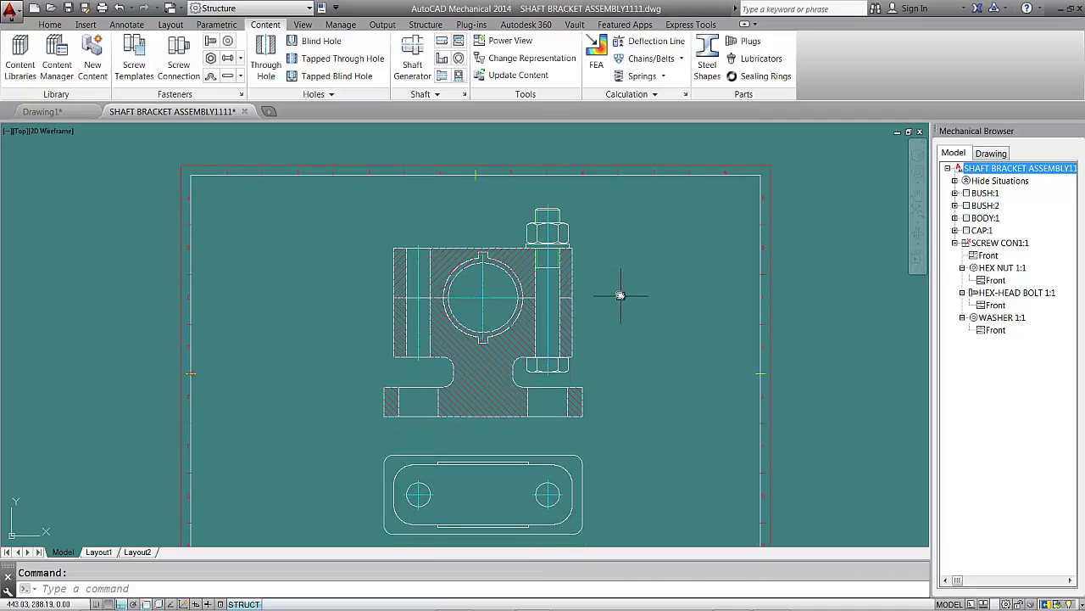
- Request a Bottom View of the selected hex-head bolt connection via its context menu
{"action": "left_click", "coordinate": [563, 211]}
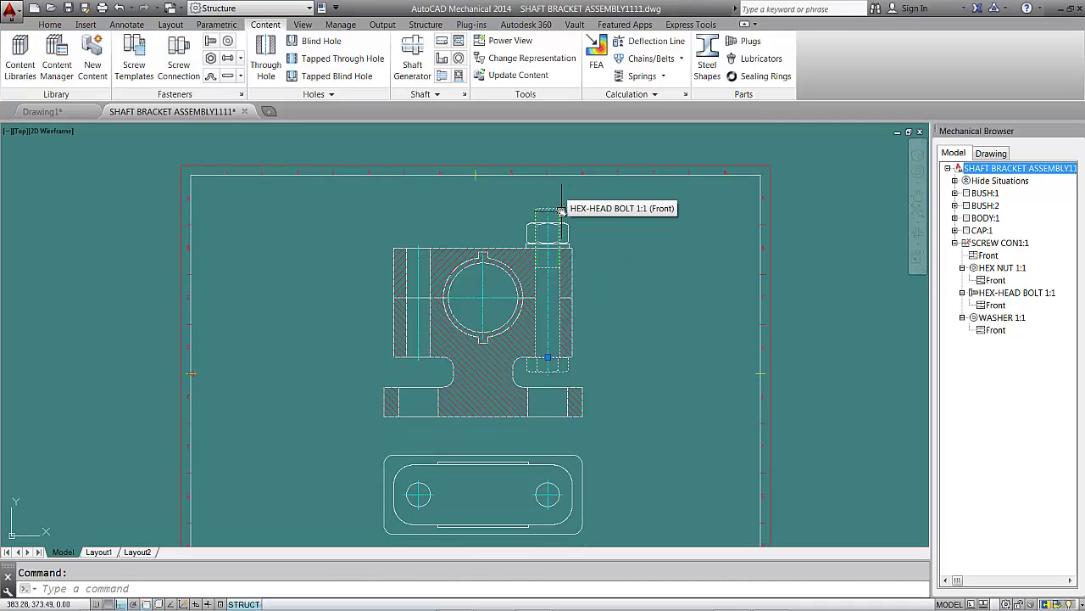
{"action": "right_click", "coordinate": [561, 210]}
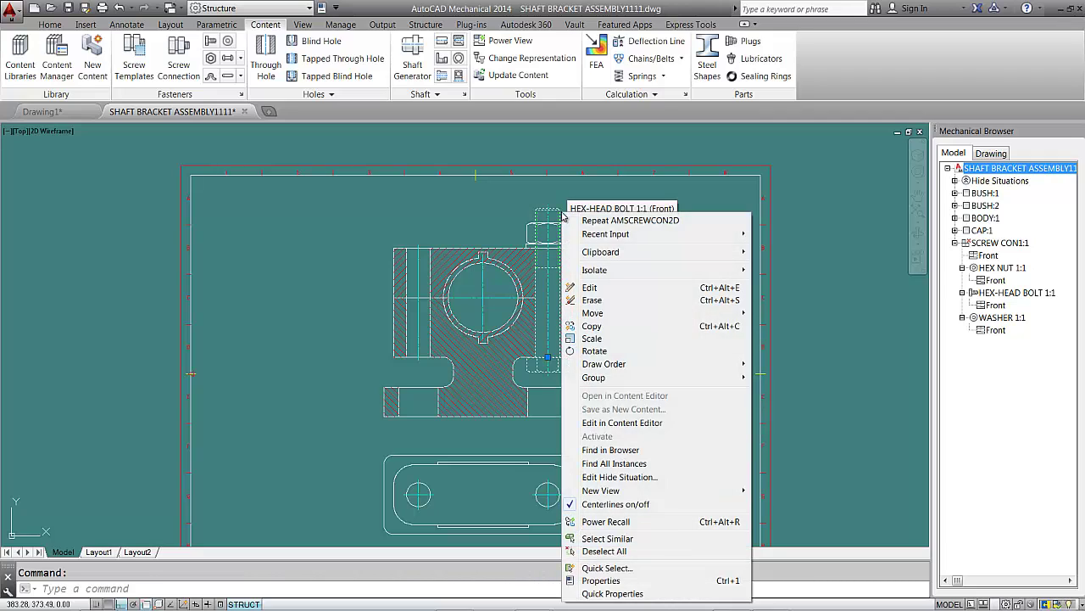
{"action": "mouse_move", "coordinate": [627, 493]}
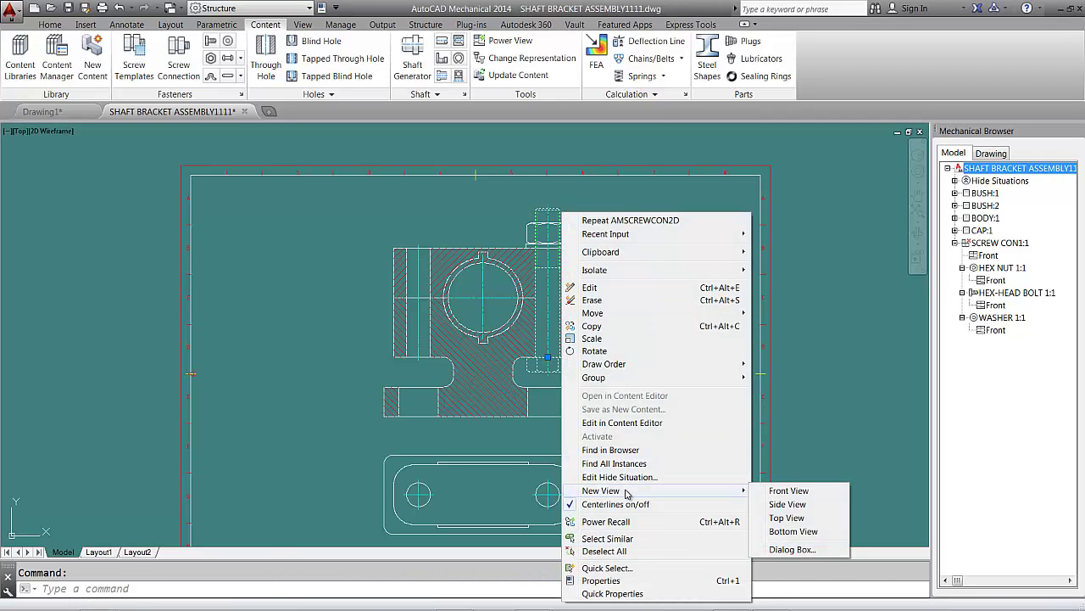
{"action": "left_click", "coordinate": [794, 531]}
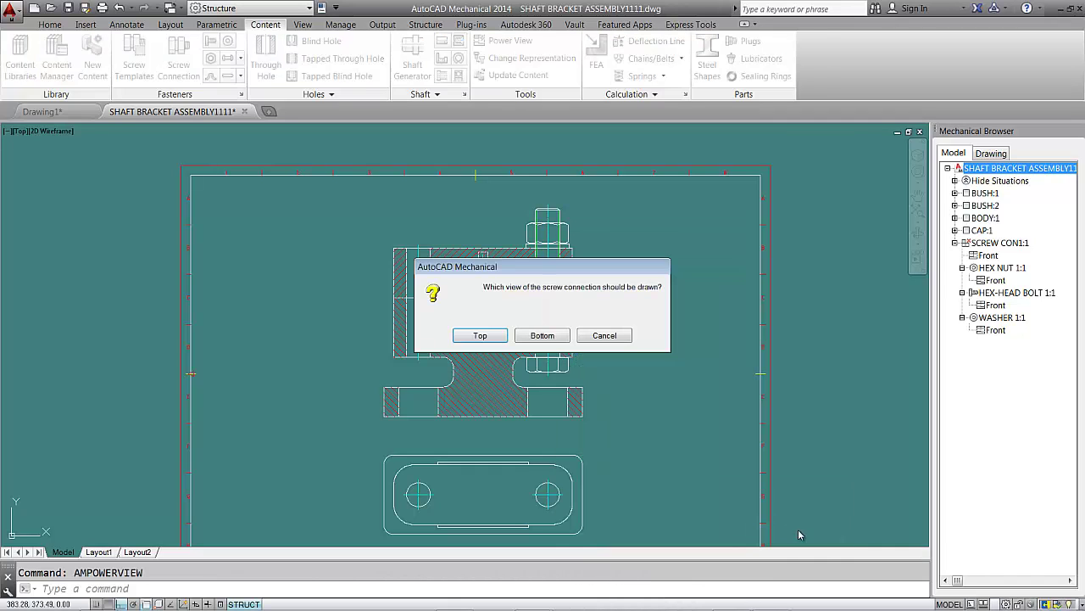
{"action": "left_click", "coordinate": [543, 335]}
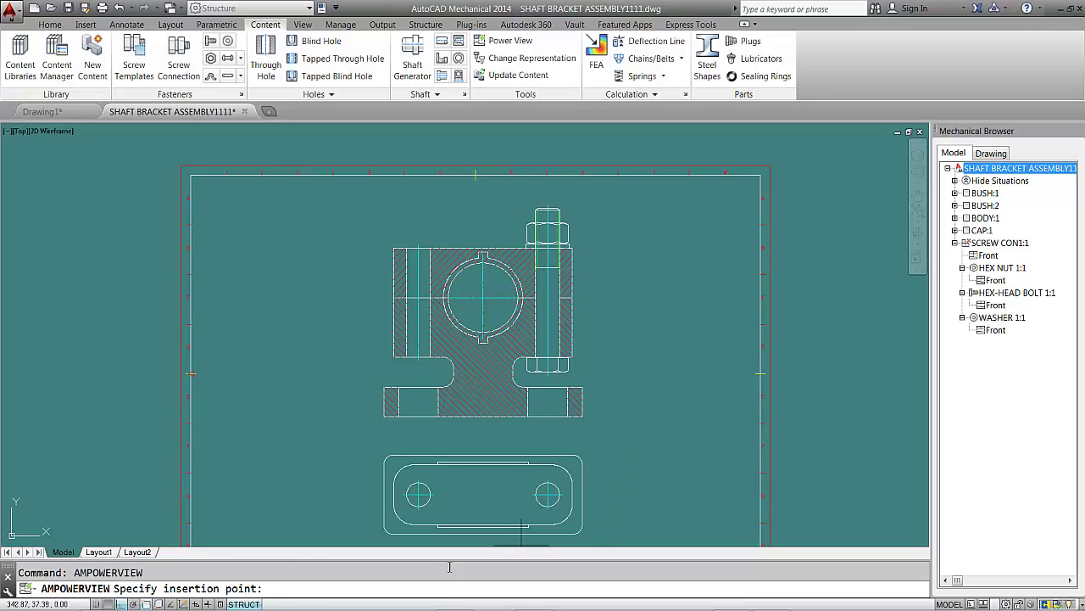
- Insert the bottom view at the centre of the top view's right-hand hole, then zoom out
{"action": "left_click", "coordinate": [548, 495]}
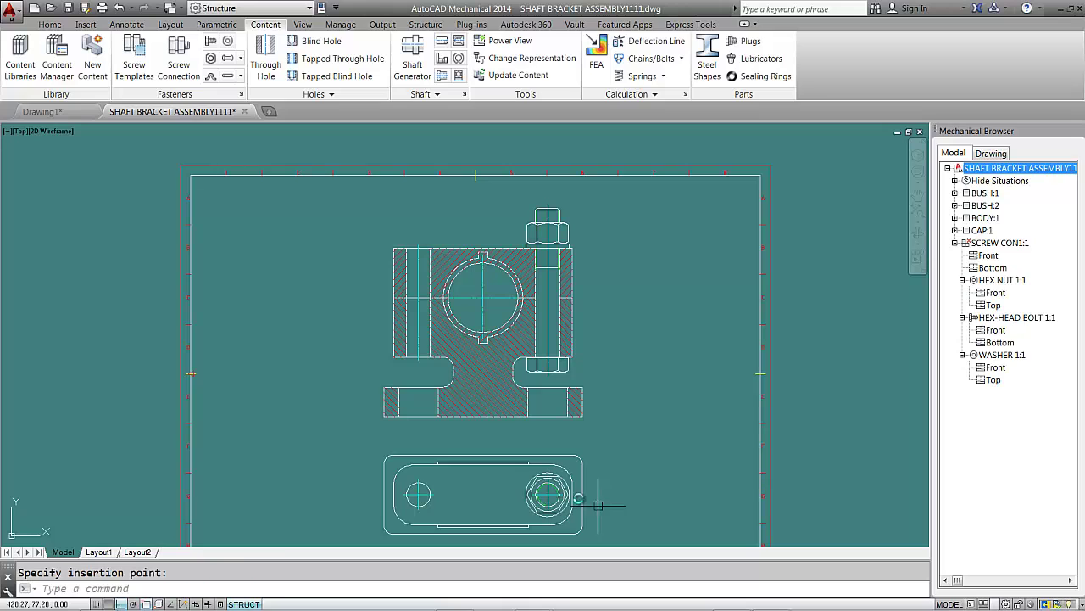
{"action": "scroll", "coordinate": [581, 480], "scroll_direction": "down", "scroll_amount": 2}
{"action": "scroll", "coordinate": [581, 480], "scroll_direction": "up", "scroll_amount": 4}
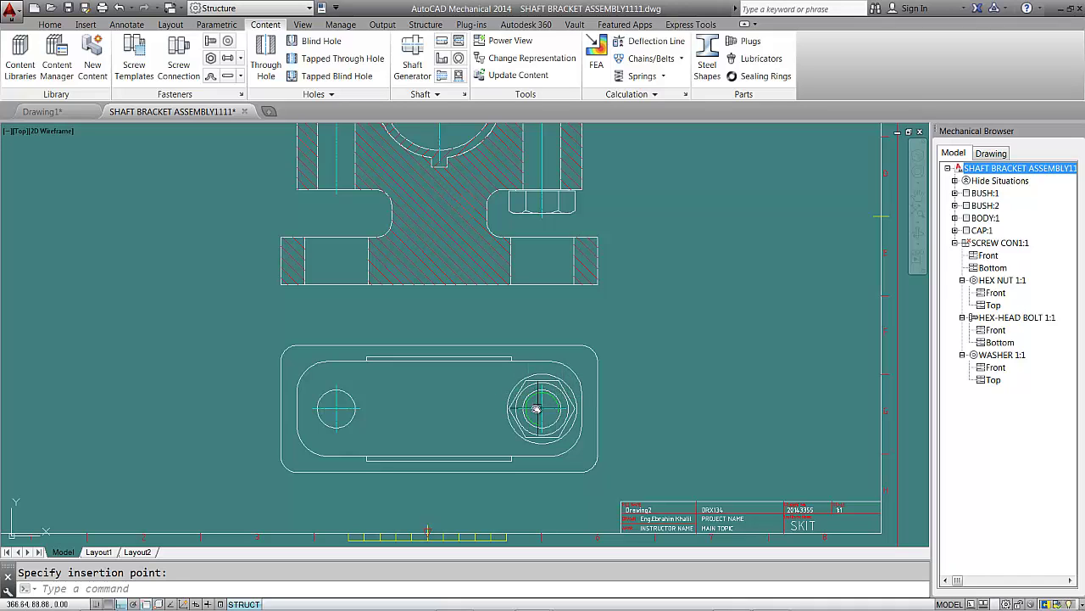
{"action": "scroll", "coordinate": [678, 354], "scroll_direction": "down", "scroll_amount": 2}
{"action": "scroll", "coordinate": [678, 353], "scroll_direction": "down", "scroll_amount": 1}
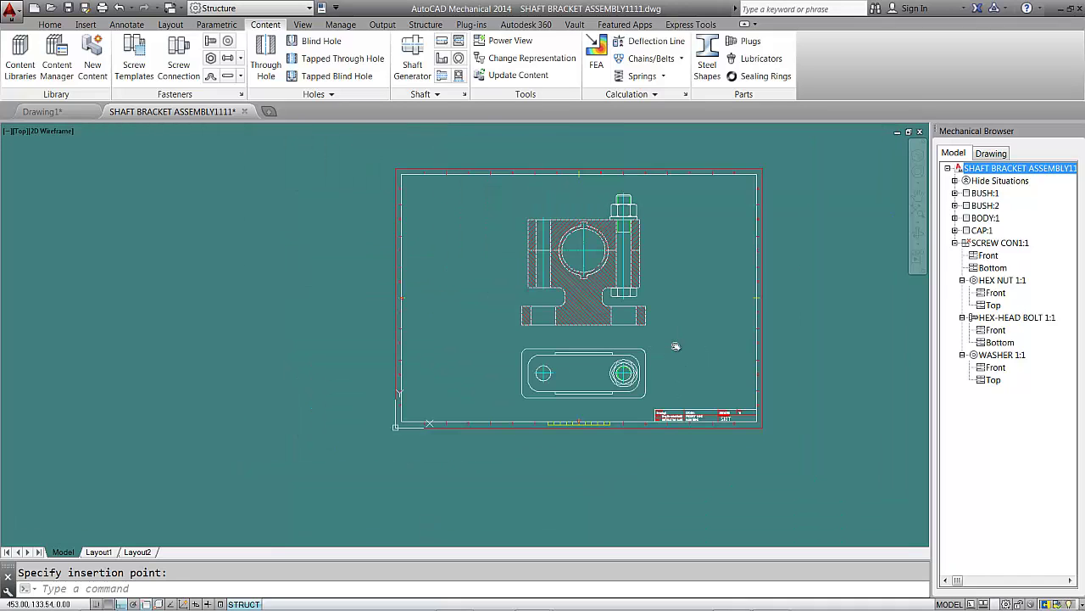
{"action": "scroll", "coordinate": [653, 382], "scroll_direction": "down", "scroll_amount": 1}
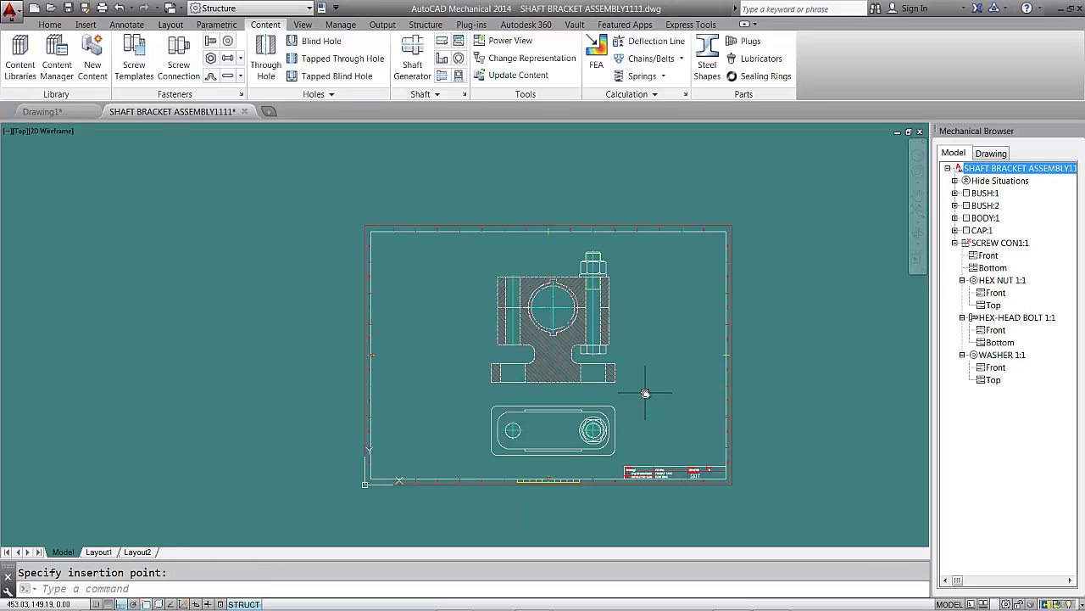
- Mirror the front-view screw connection about the vertical line through the bore centre, keeping the original
{"action": "left_click", "coordinate": [50, 23]}
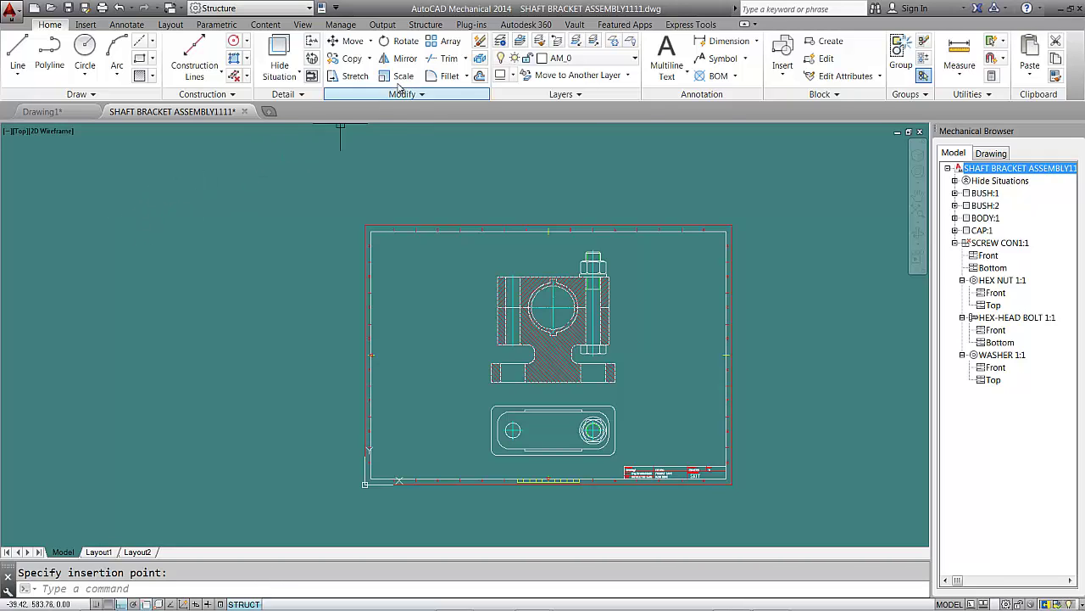
{"action": "left_click", "coordinate": [399, 58]}
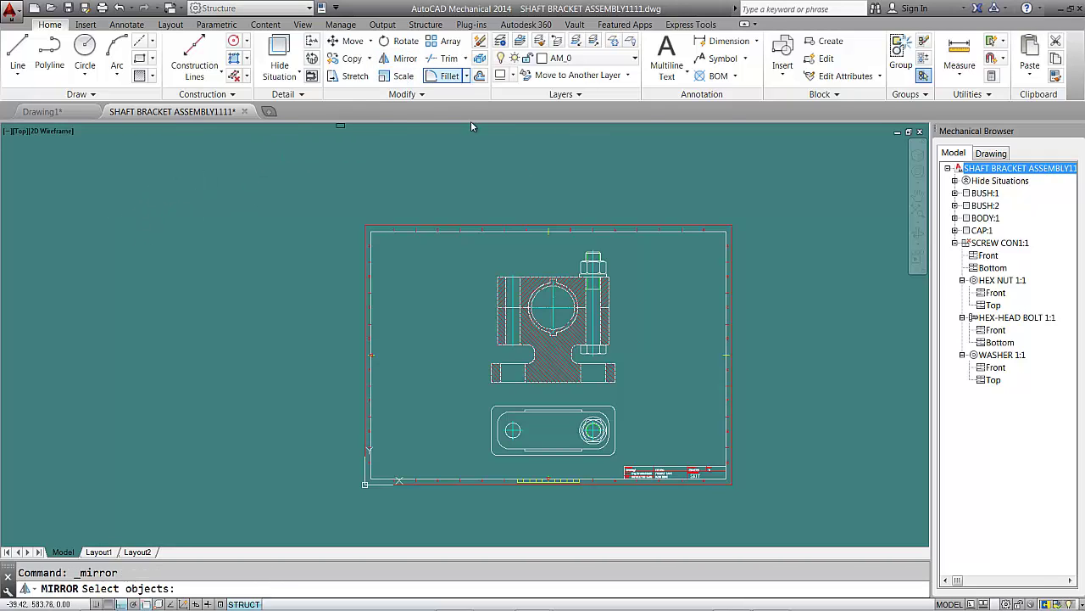
{"action": "left_click", "coordinate": [599, 254]}
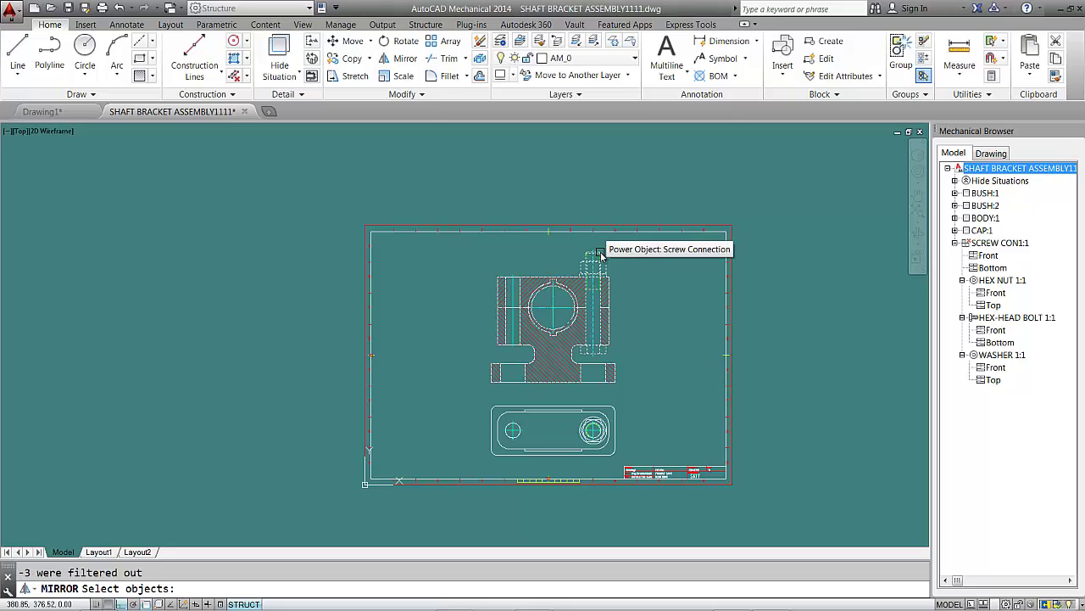
{"action": "left_click", "coordinate": [599, 255]}
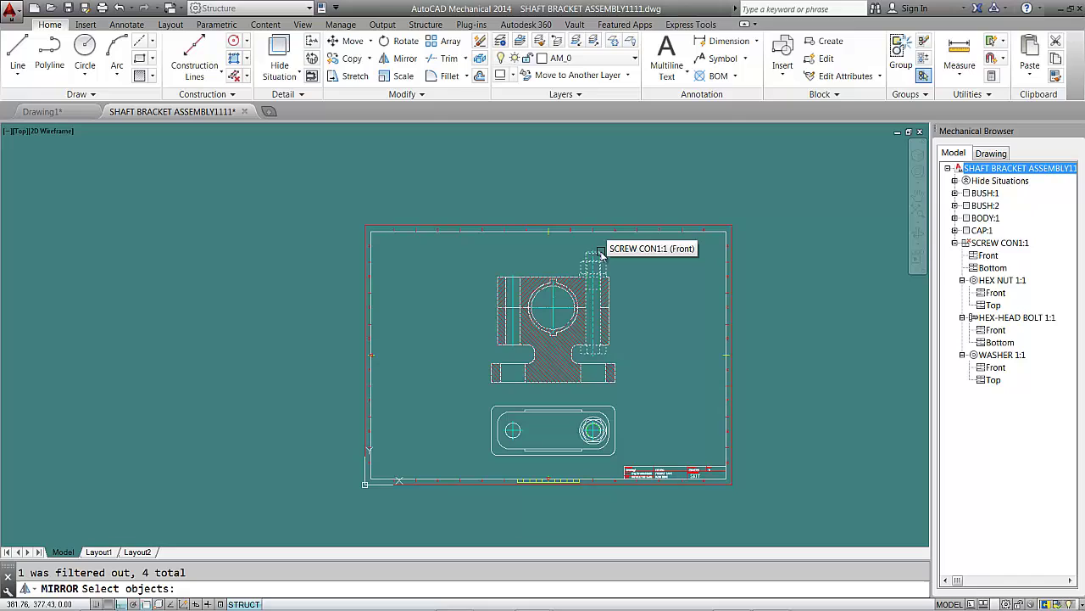
{"action": "key", "text": "Return"}
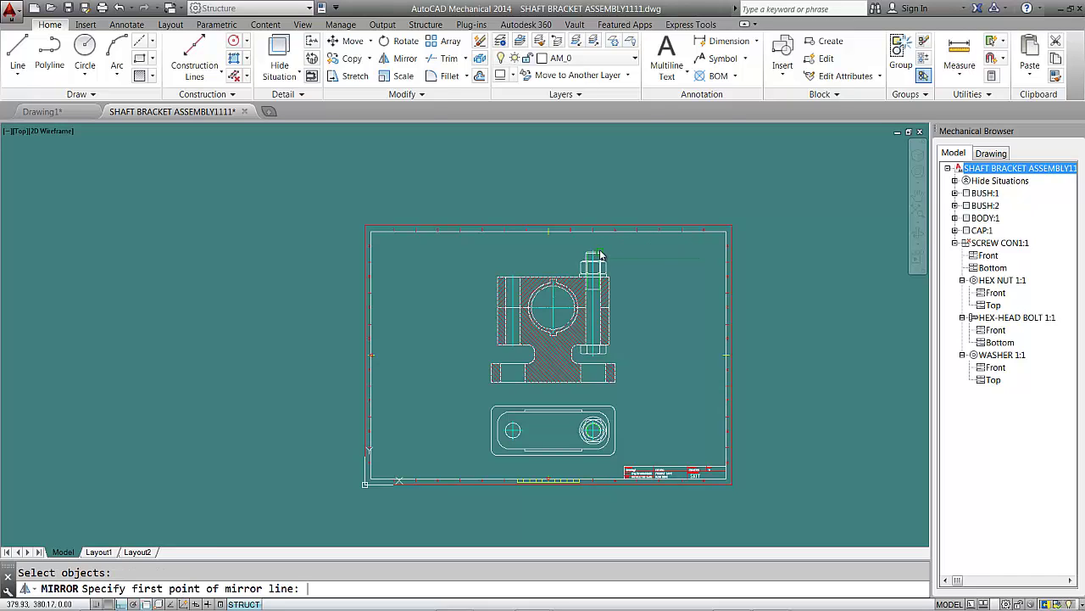
{"action": "left_click", "coordinate": [552, 307]}
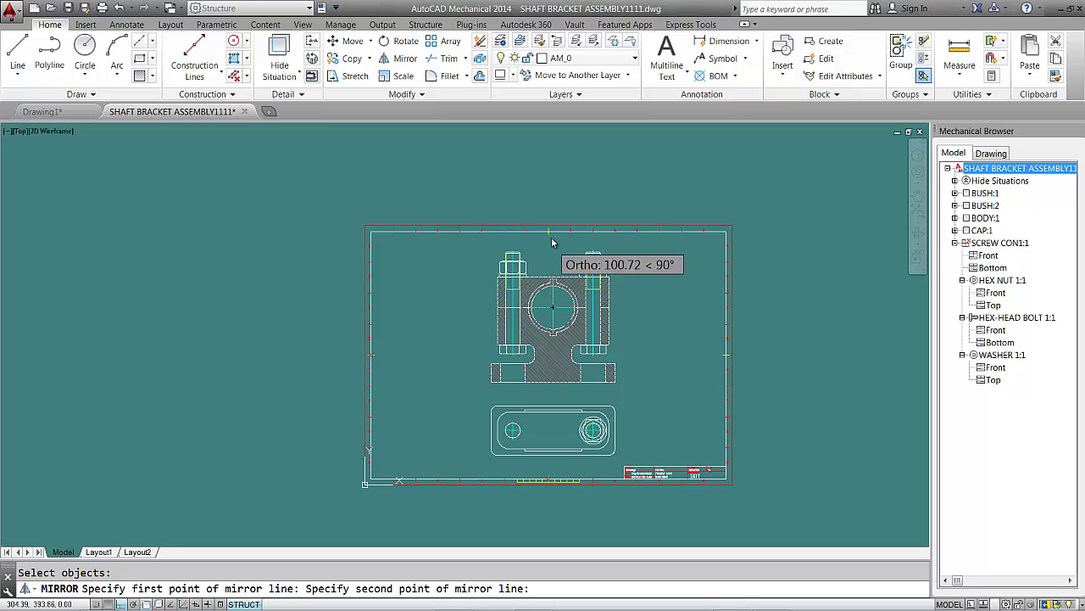
{"action": "left_click", "coordinate": [549, 187]}
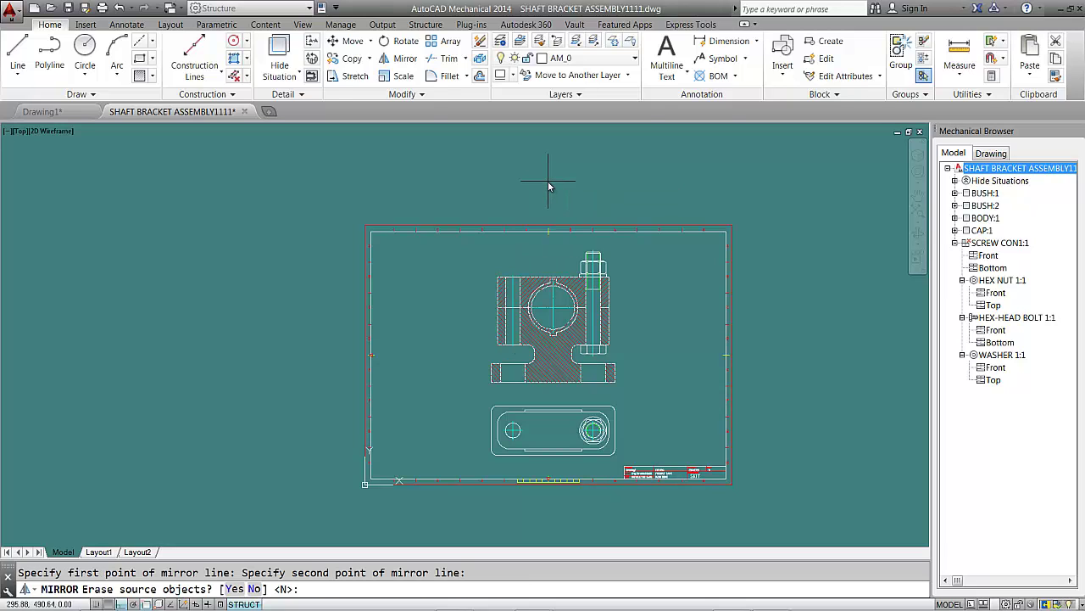
{"action": "key", "text": "Return"}
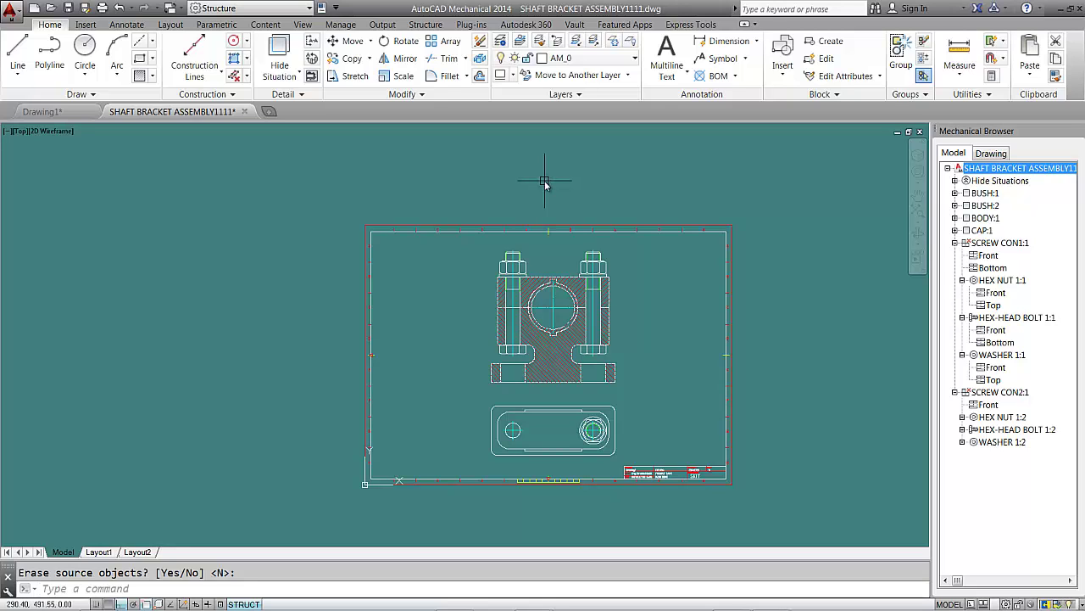
- Mirror the top-view bolt symbol about the vertical centreline onto the left hole, keeping the source
{"action": "left_click", "coordinate": [403, 61]}
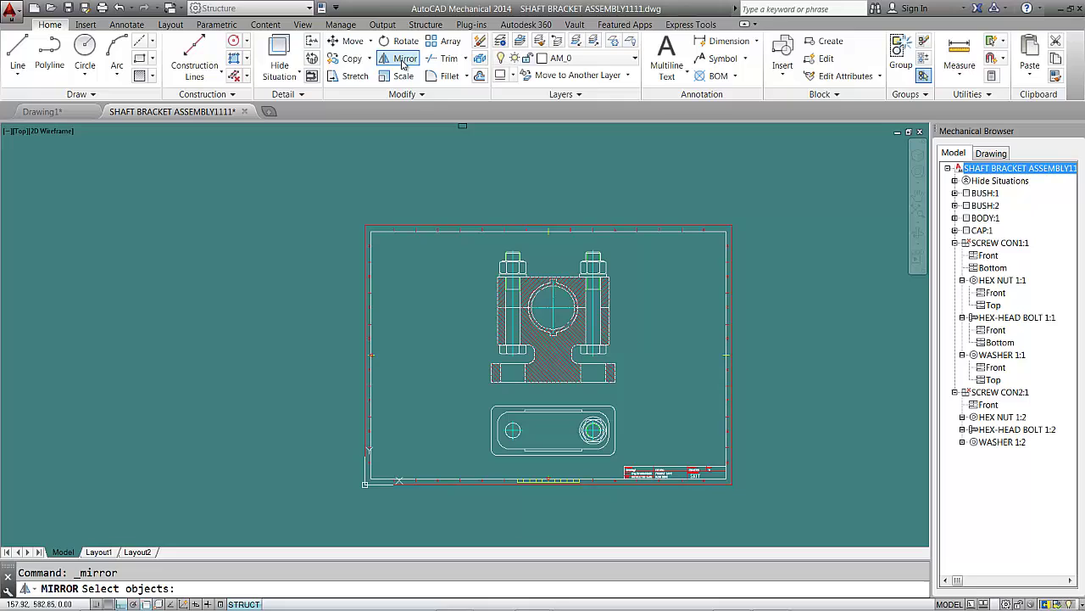
{"action": "left_click", "coordinate": [599, 419]}
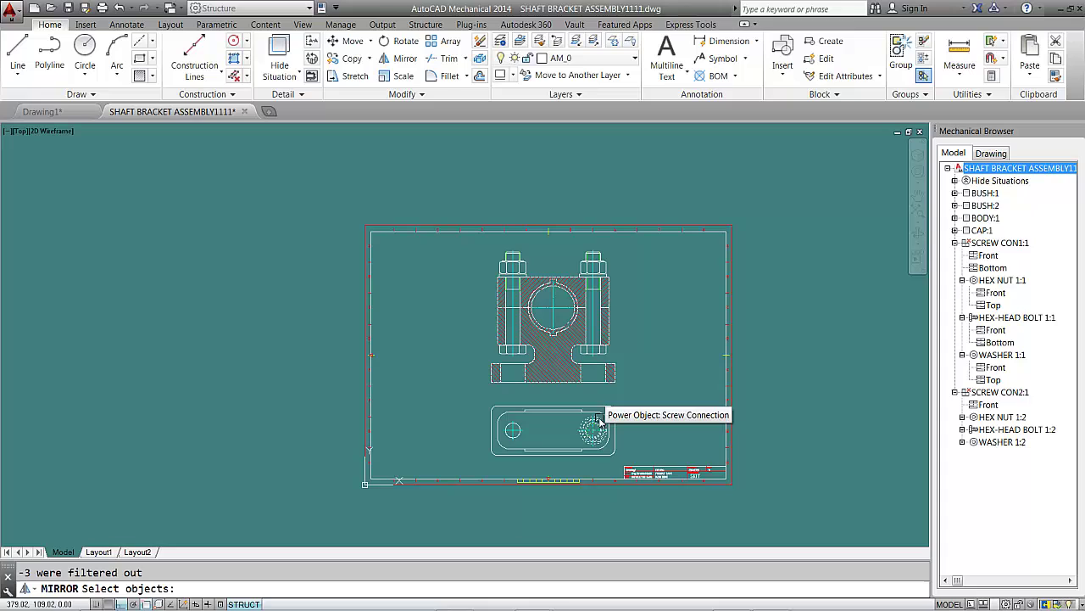
{"action": "key", "text": "Return"}
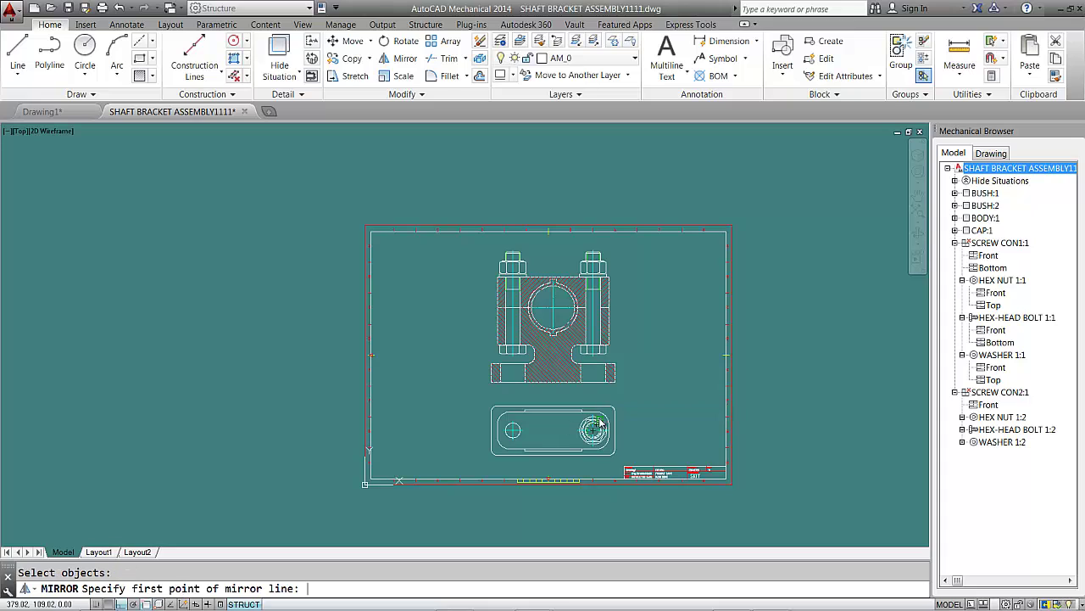
{"action": "left_click", "coordinate": [554, 410]}
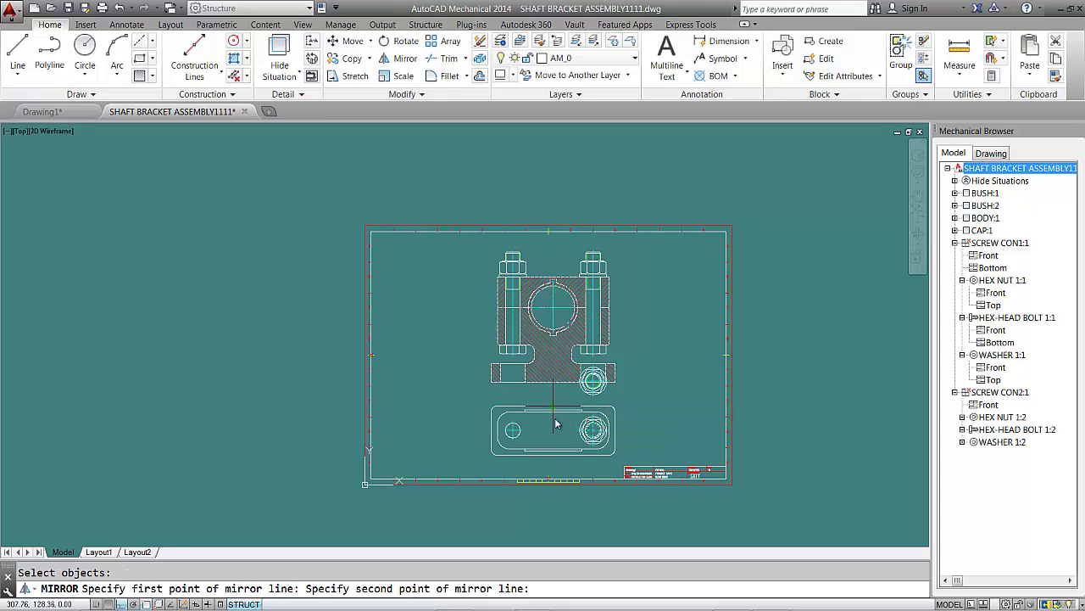
{"action": "left_click", "coordinate": [565, 528]}
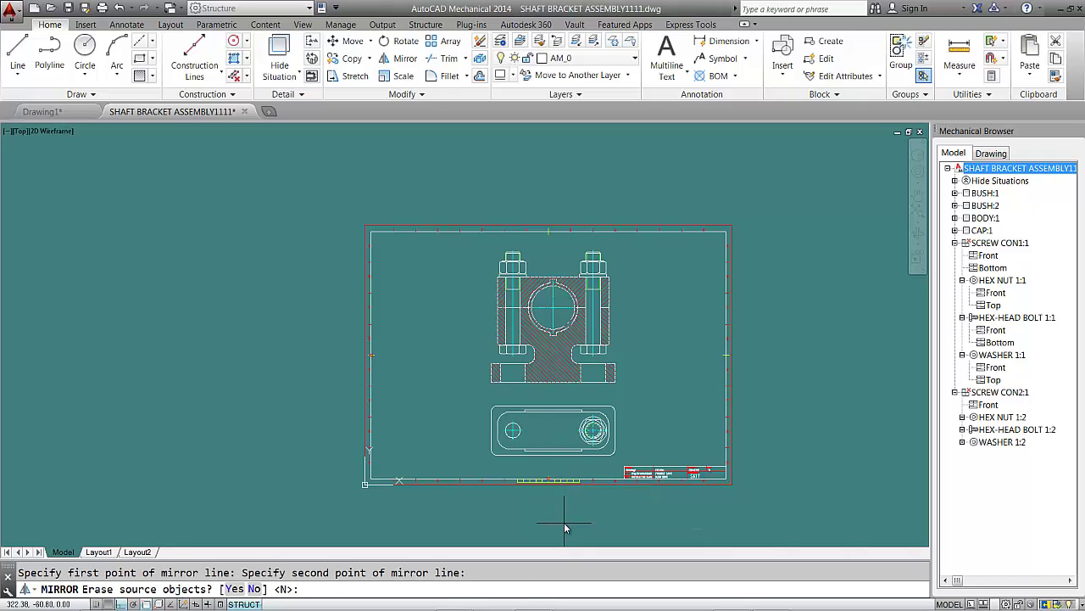
{"action": "key", "text": "Return"}
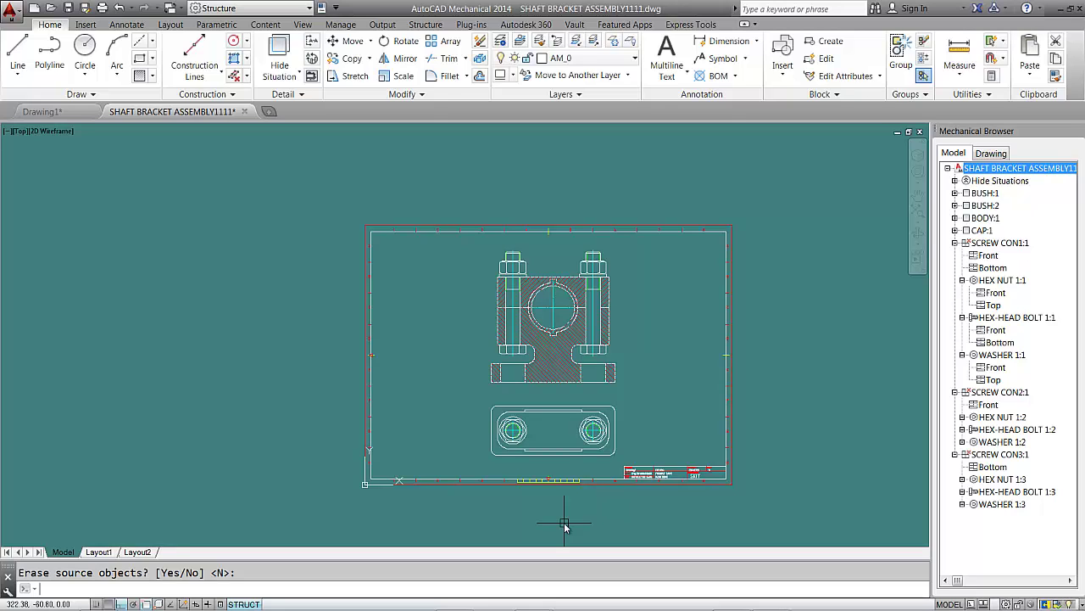
{"action": "scroll", "coordinate": [632, 345], "scroll_direction": "up", "scroll_amount": 2}
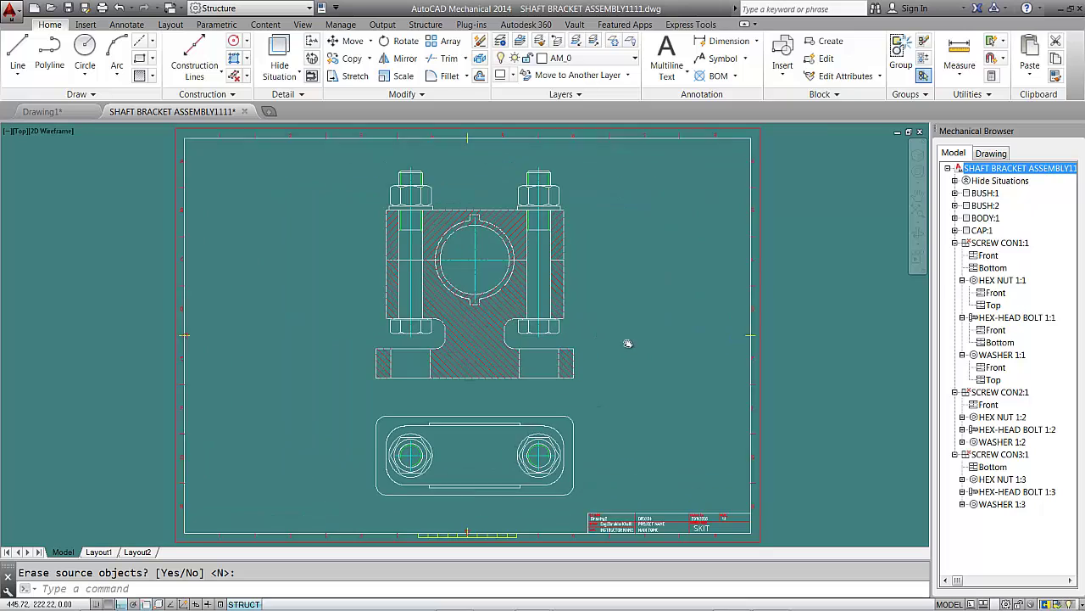
{"action": "middle_click", "coordinate": [628, 344]}
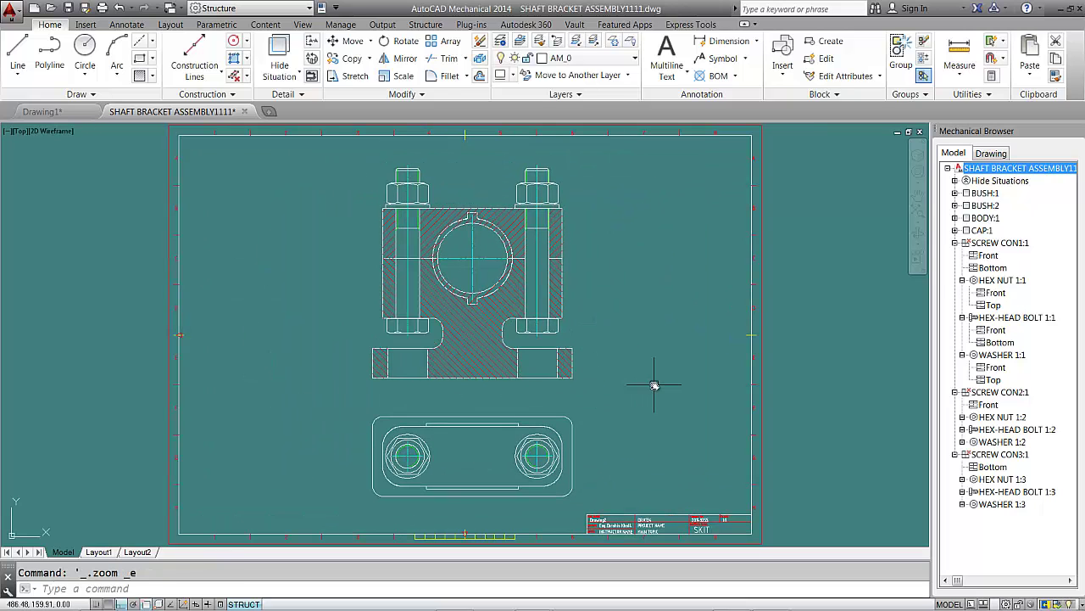